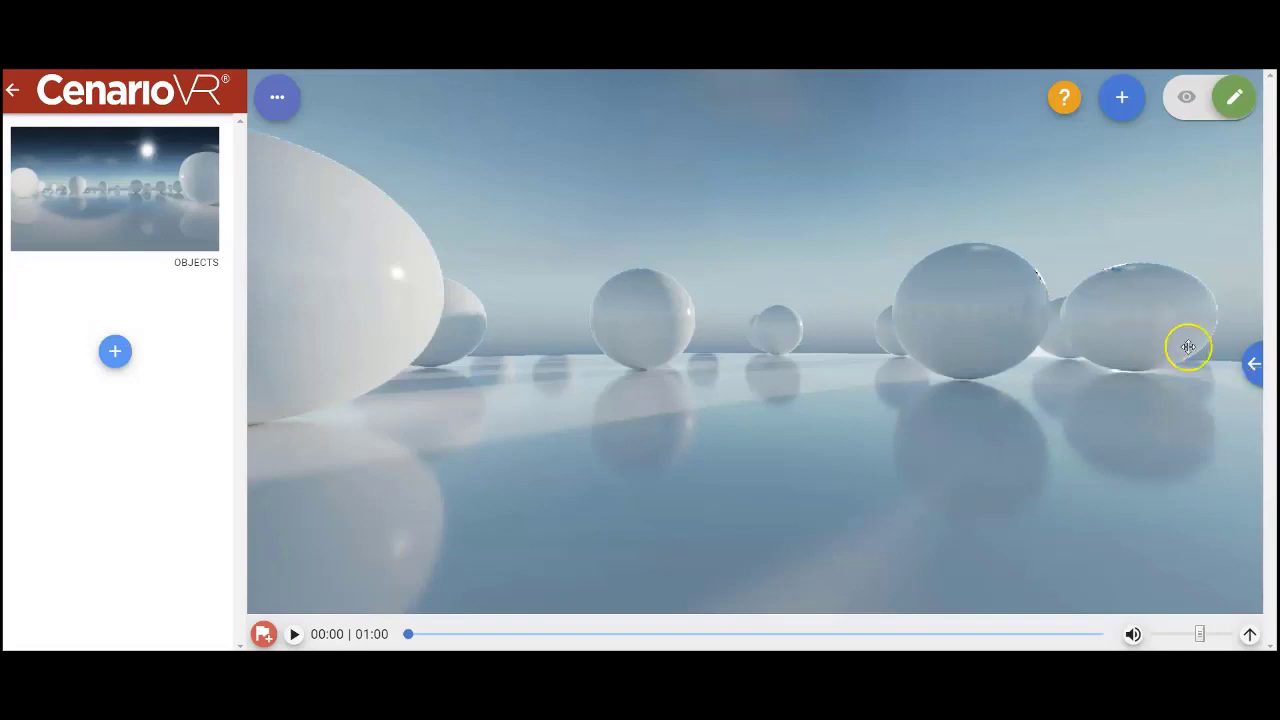
# Browse the media library's food models, 3D shapes, actions and icons
pyautogui.click(1250, 366)
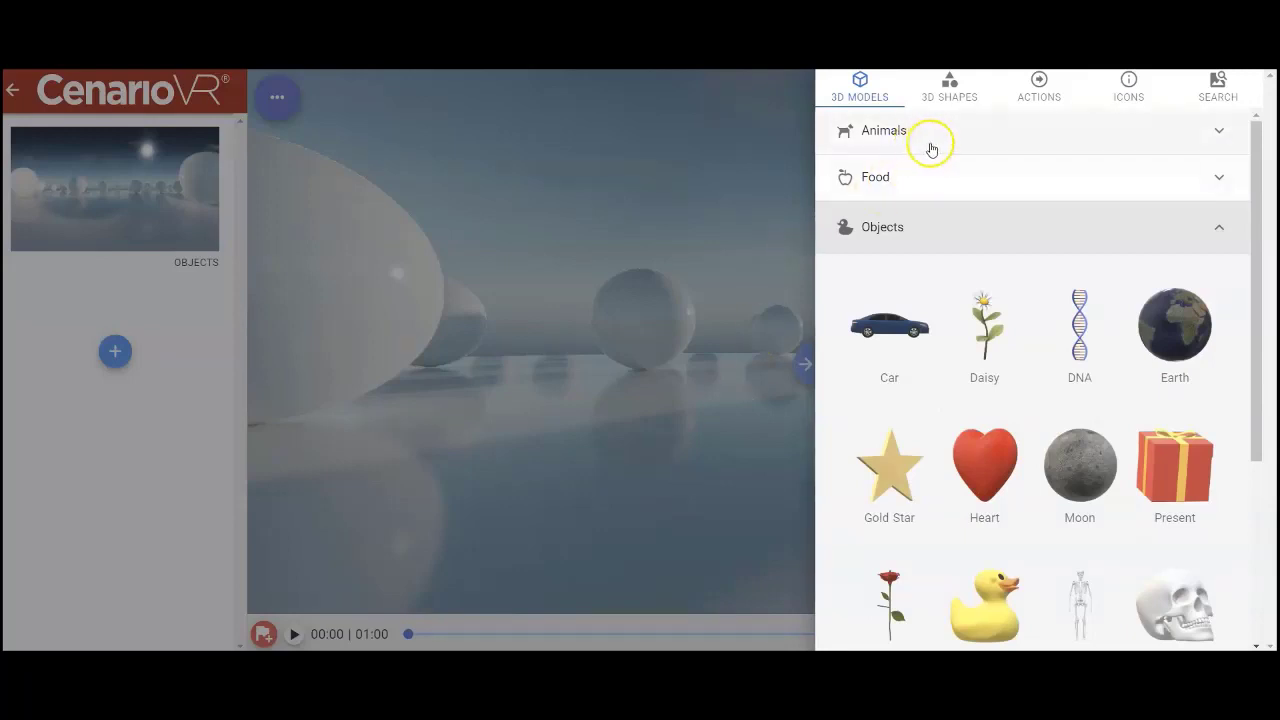
pyautogui.click(906, 178)
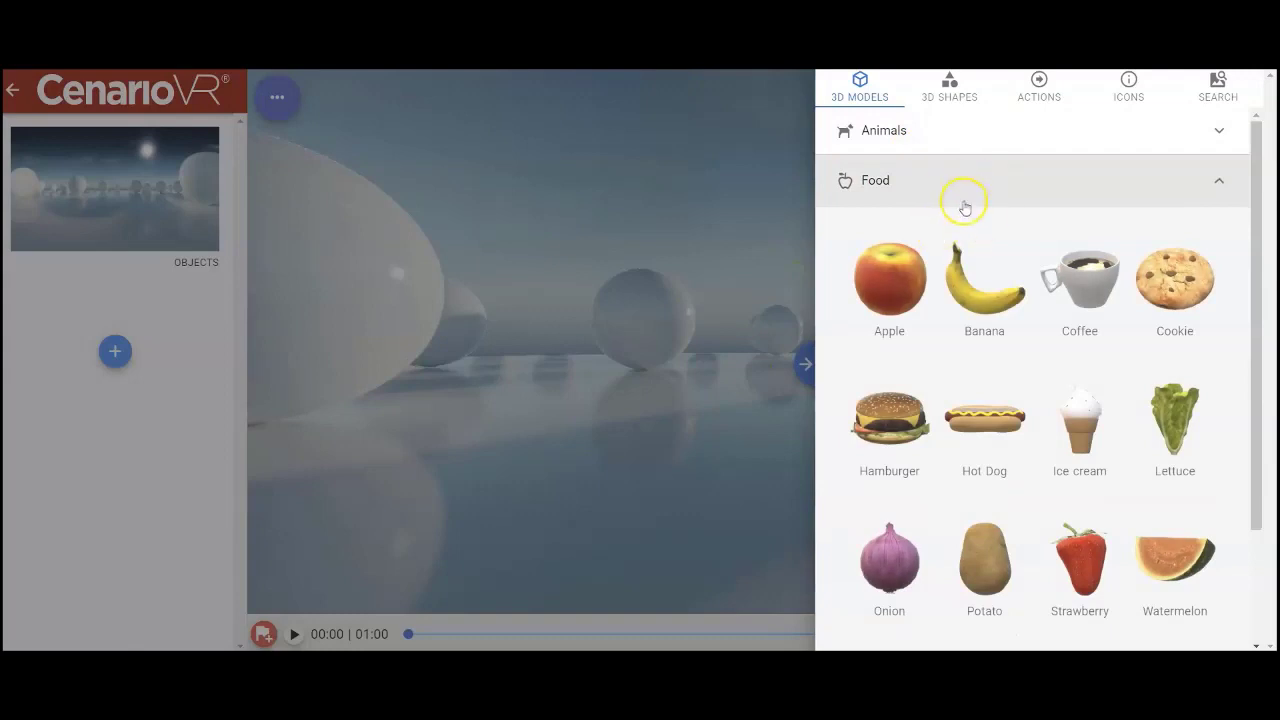
pyautogui.click(948, 90)
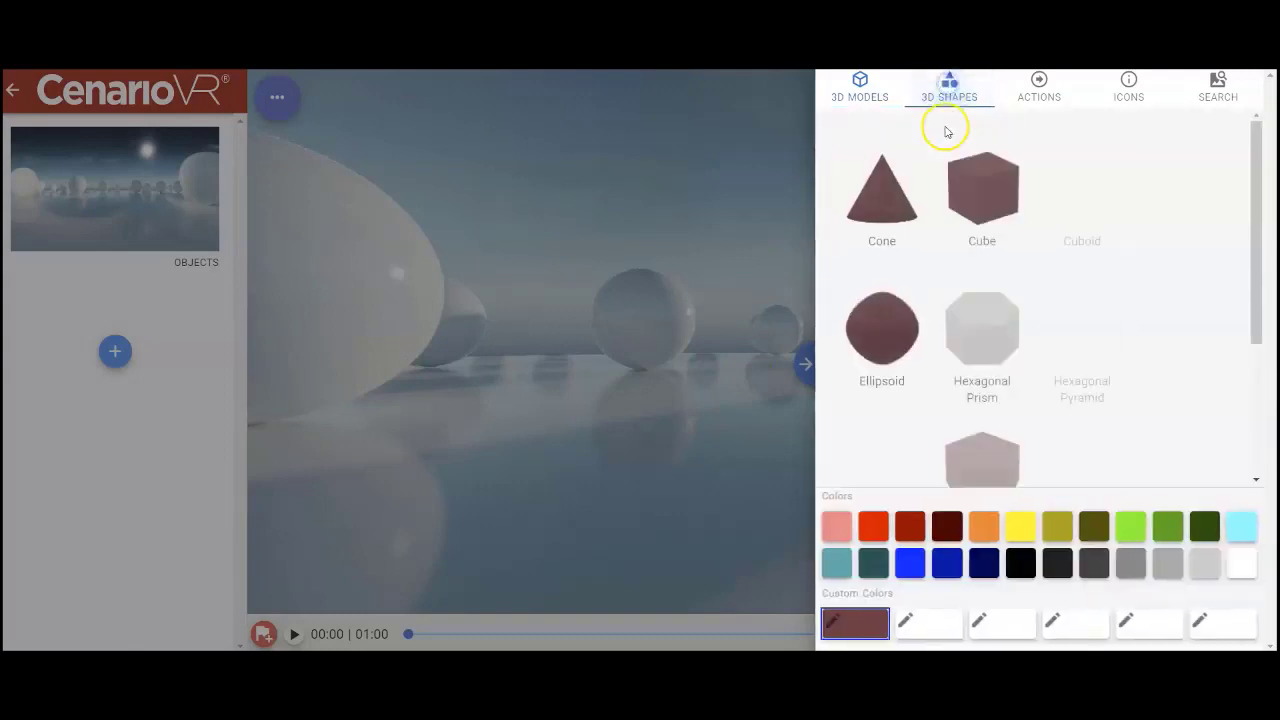
pyautogui.click(1034, 86)
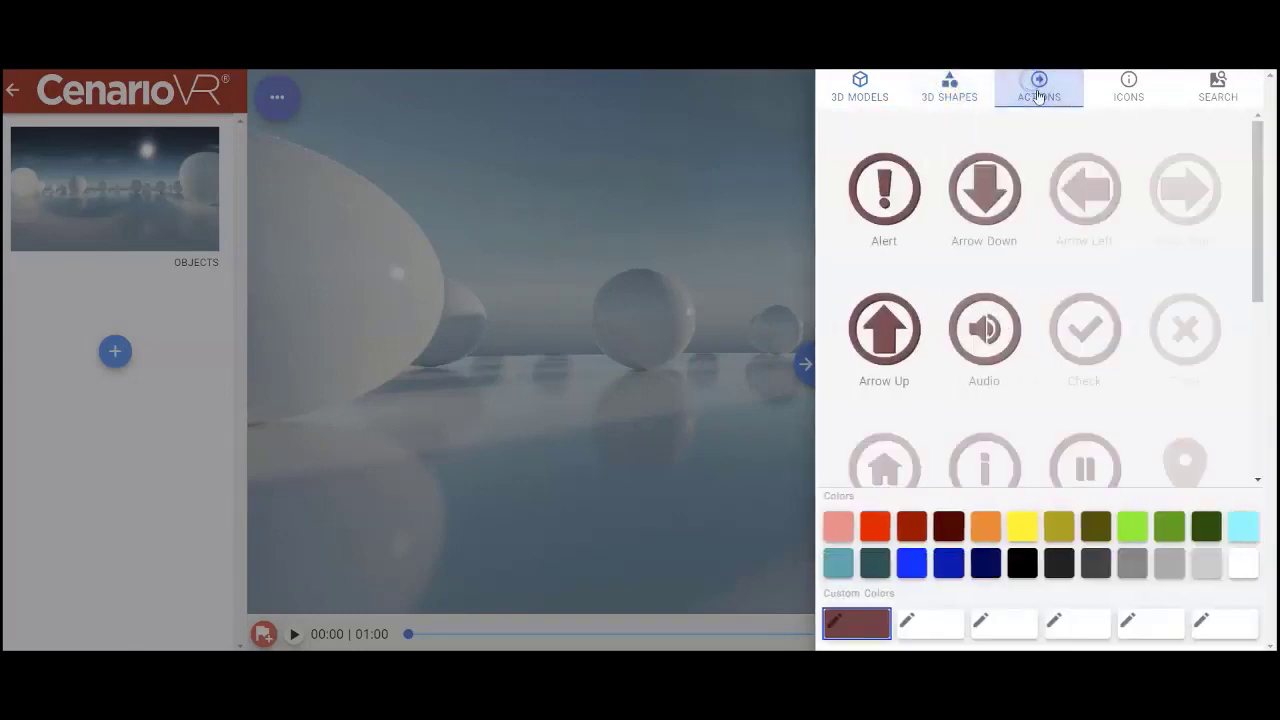
pyautogui.click(1130, 92)
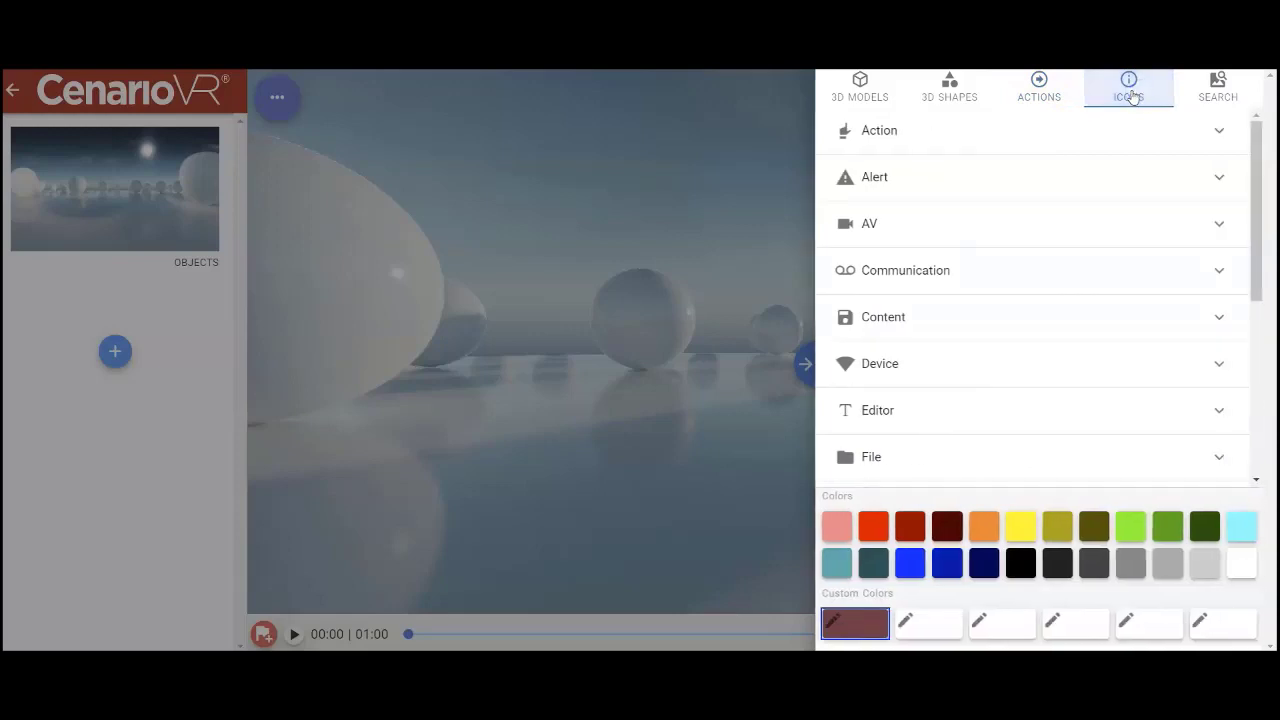
# Add the Arrow Down action from the media library to the scene as a hotspot
pyautogui.click(1042, 90)
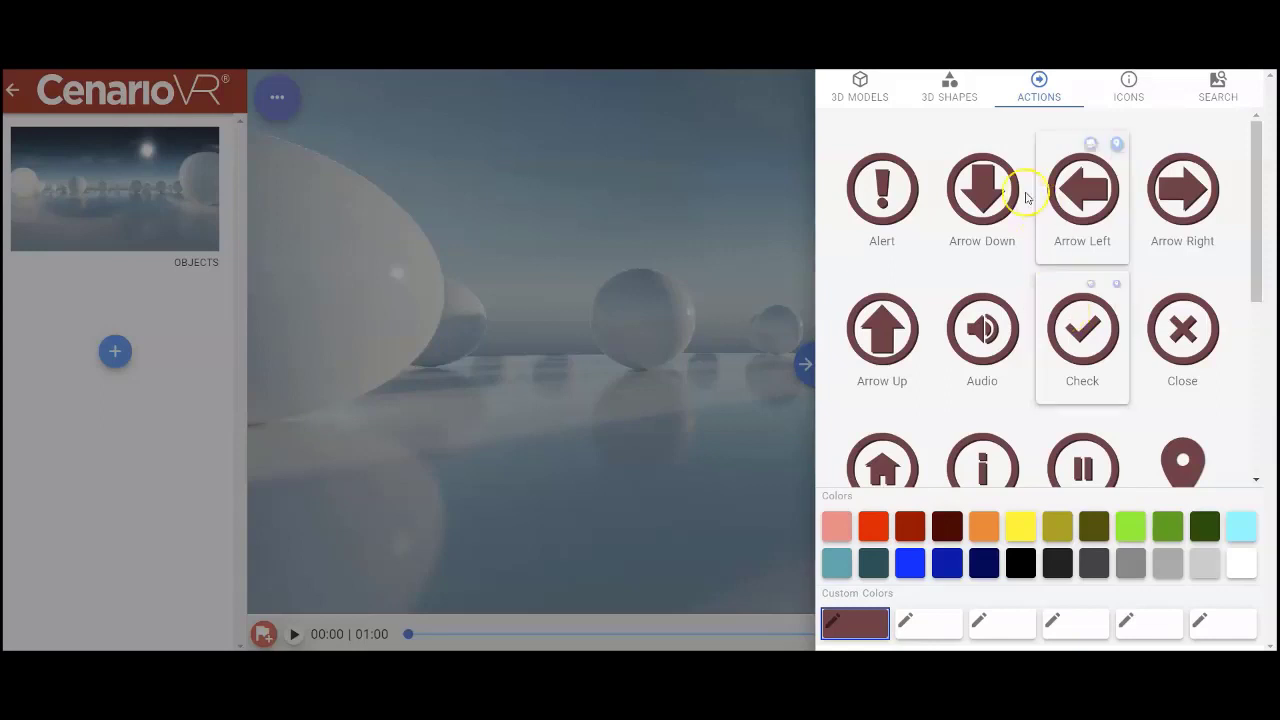
pyautogui.click(982, 192)
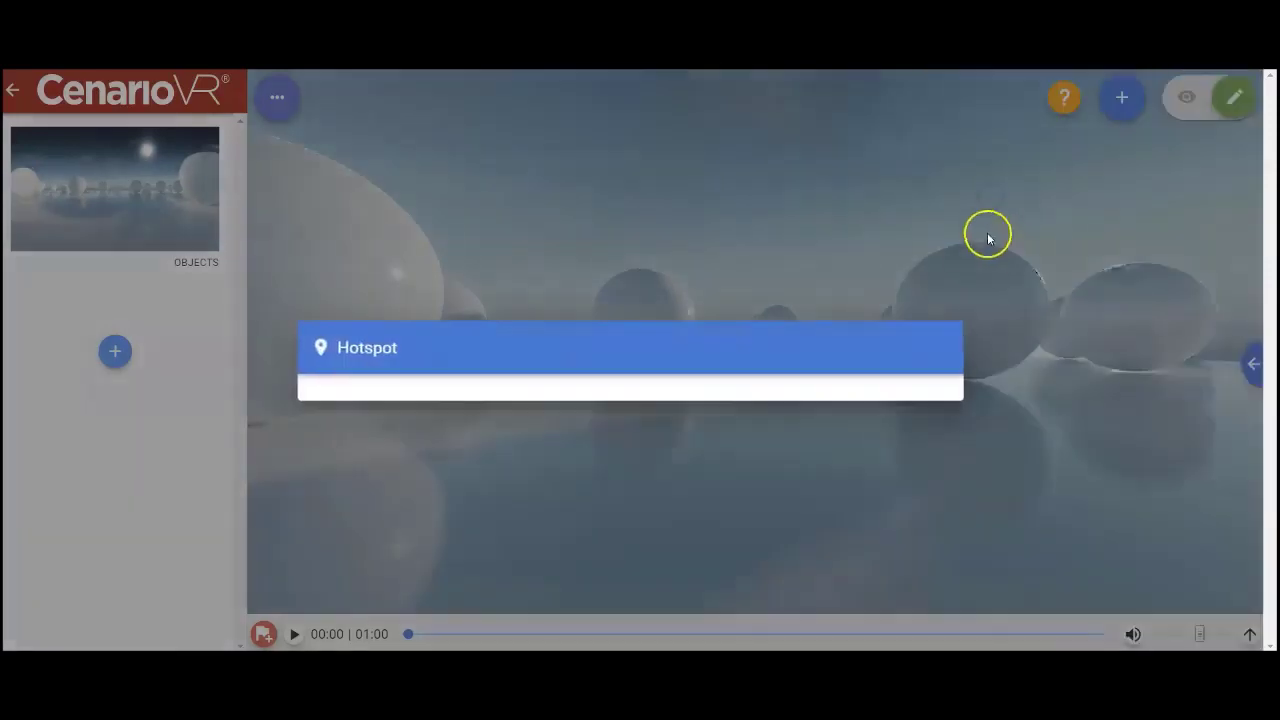
pyautogui.click(740, 520)
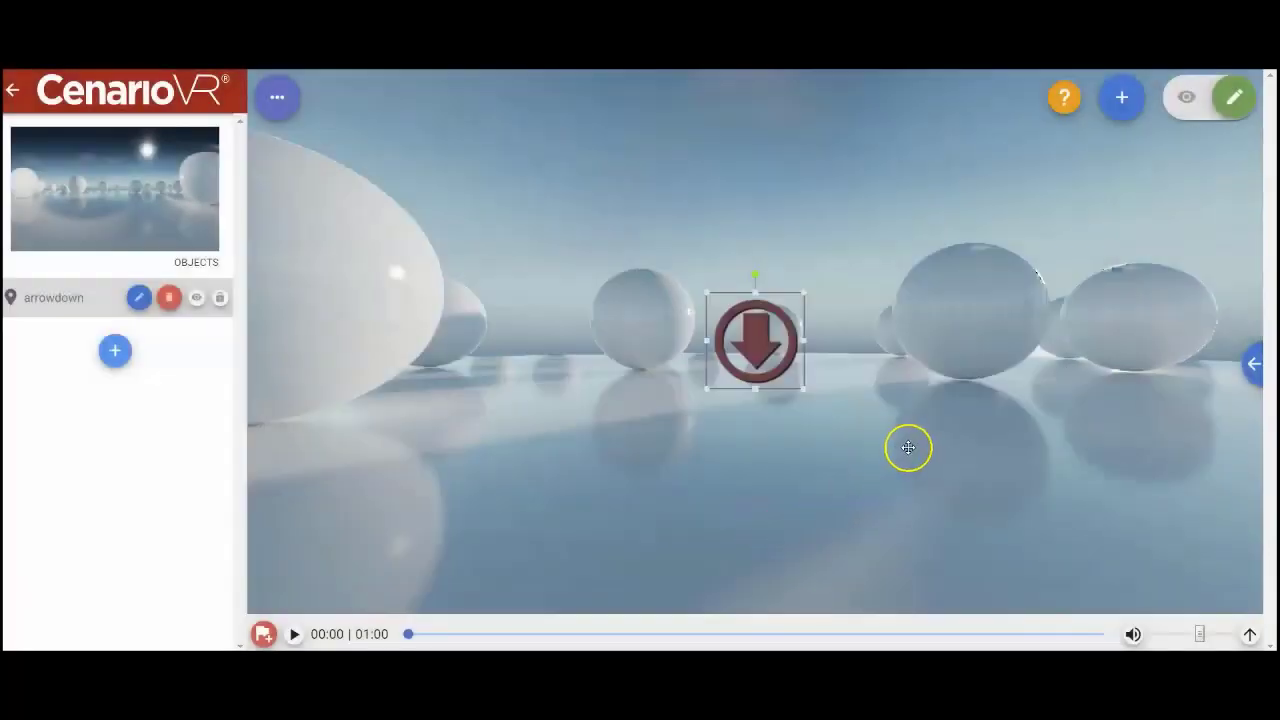
# Add the Rubber Ducky from the library's Objects category to the scene as a 3D model
pyautogui.click(1254, 366)
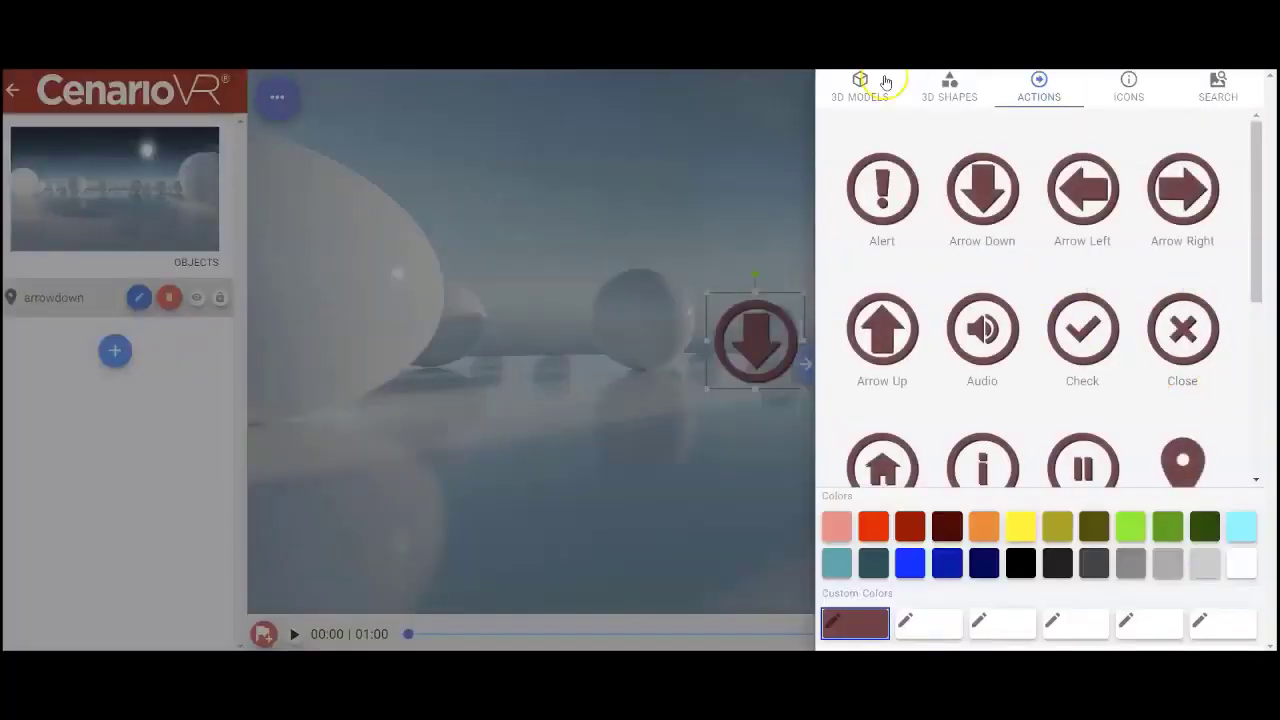
pyautogui.click(857, 90)
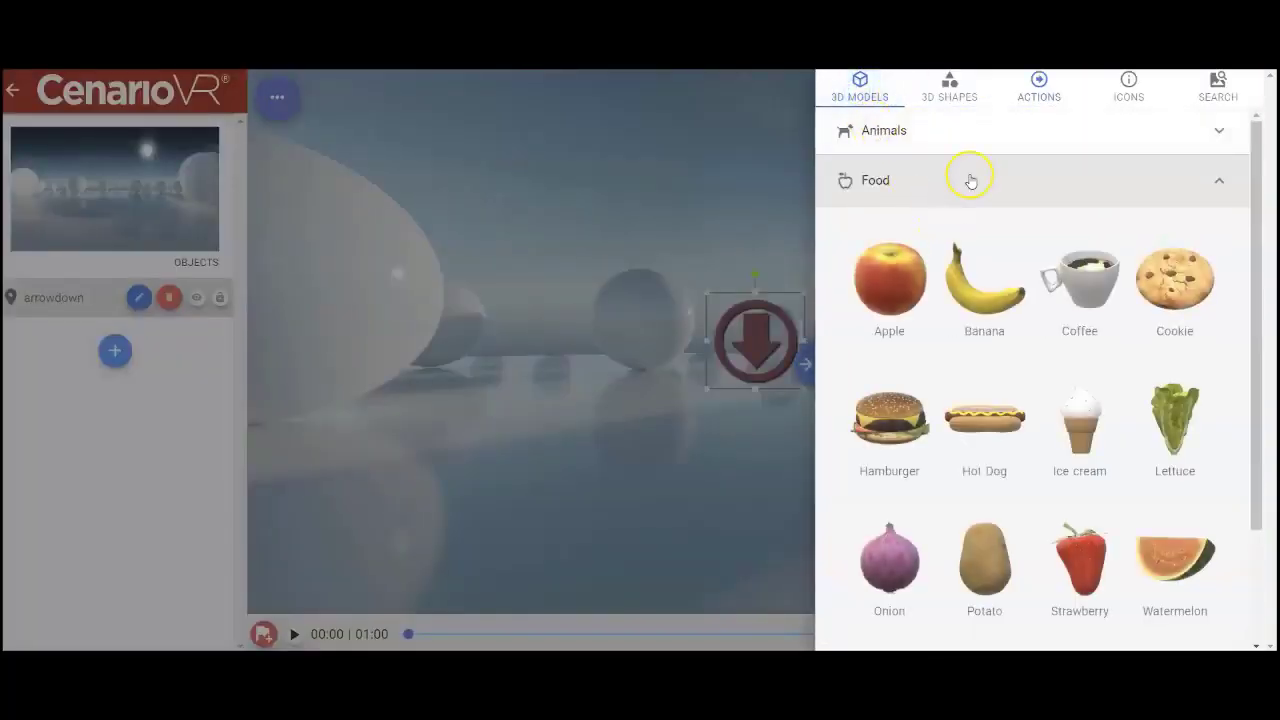
pyautogui.click(958, 180)
pyautogui.click(955, 228)
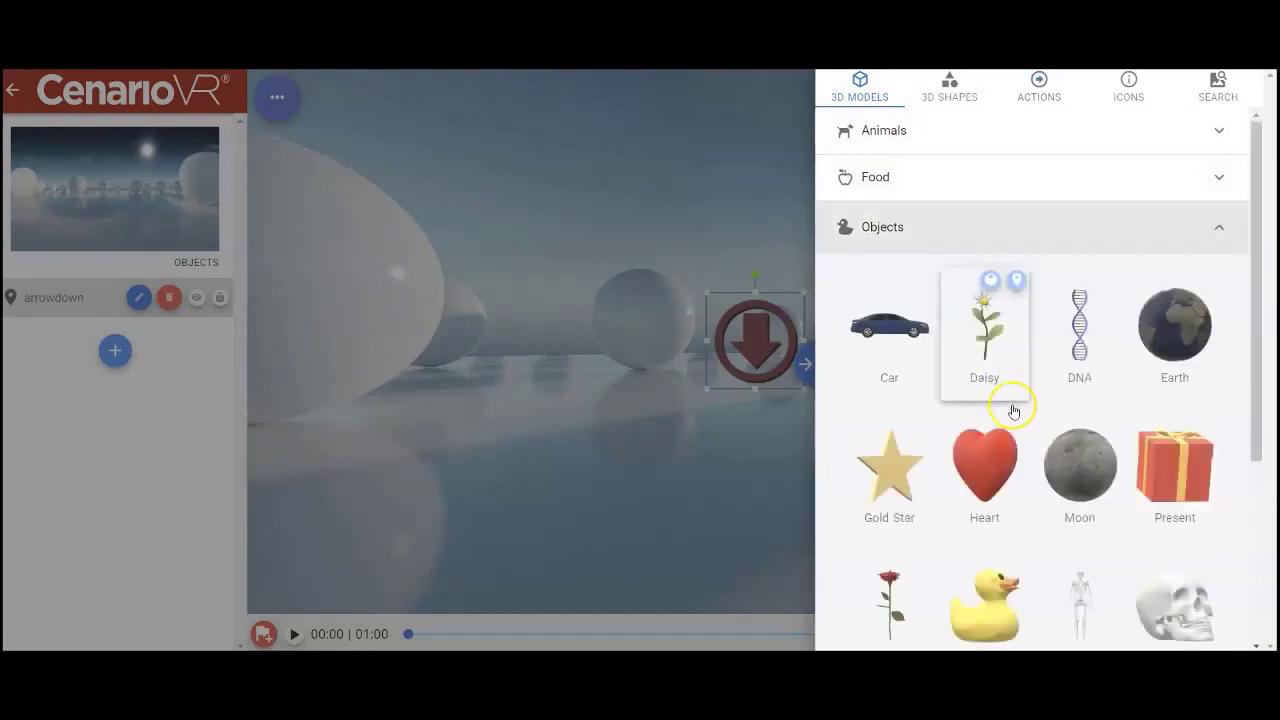
pyautogui.scroll(-1, 1012, 412)
pyautogui.scroll(-2, 1014, 414)
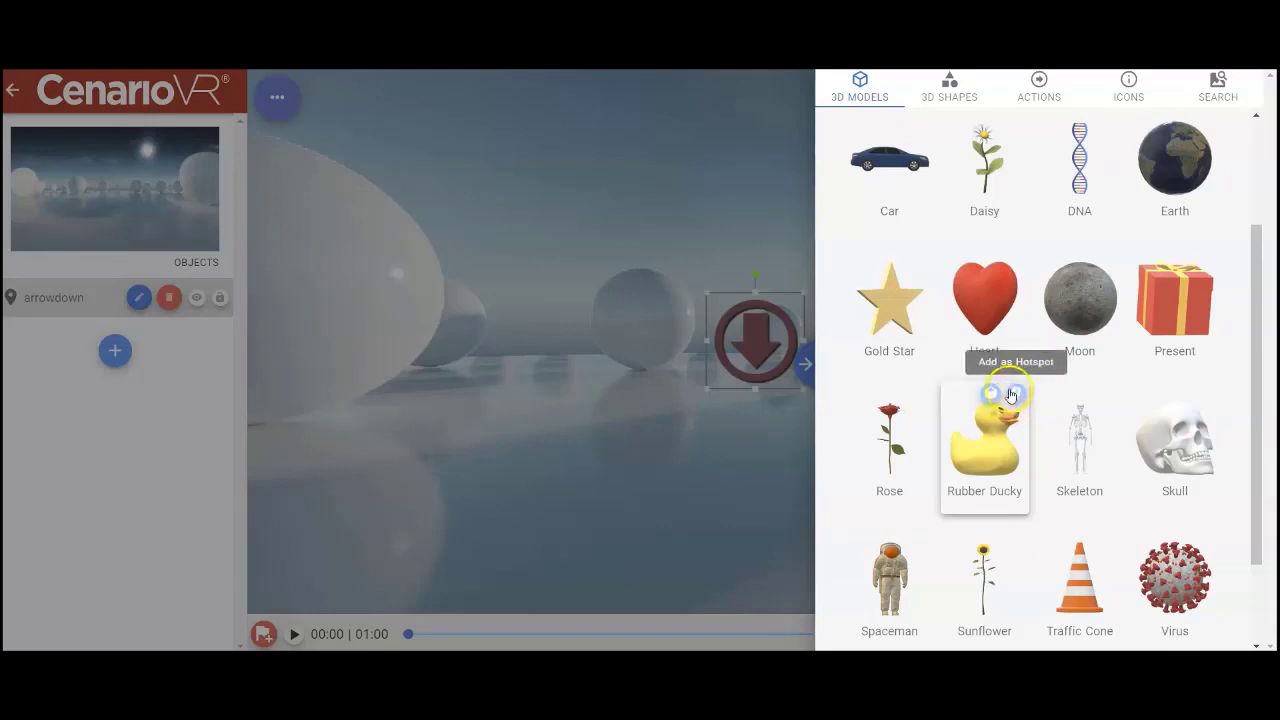
pyautogui.click(992, 395)
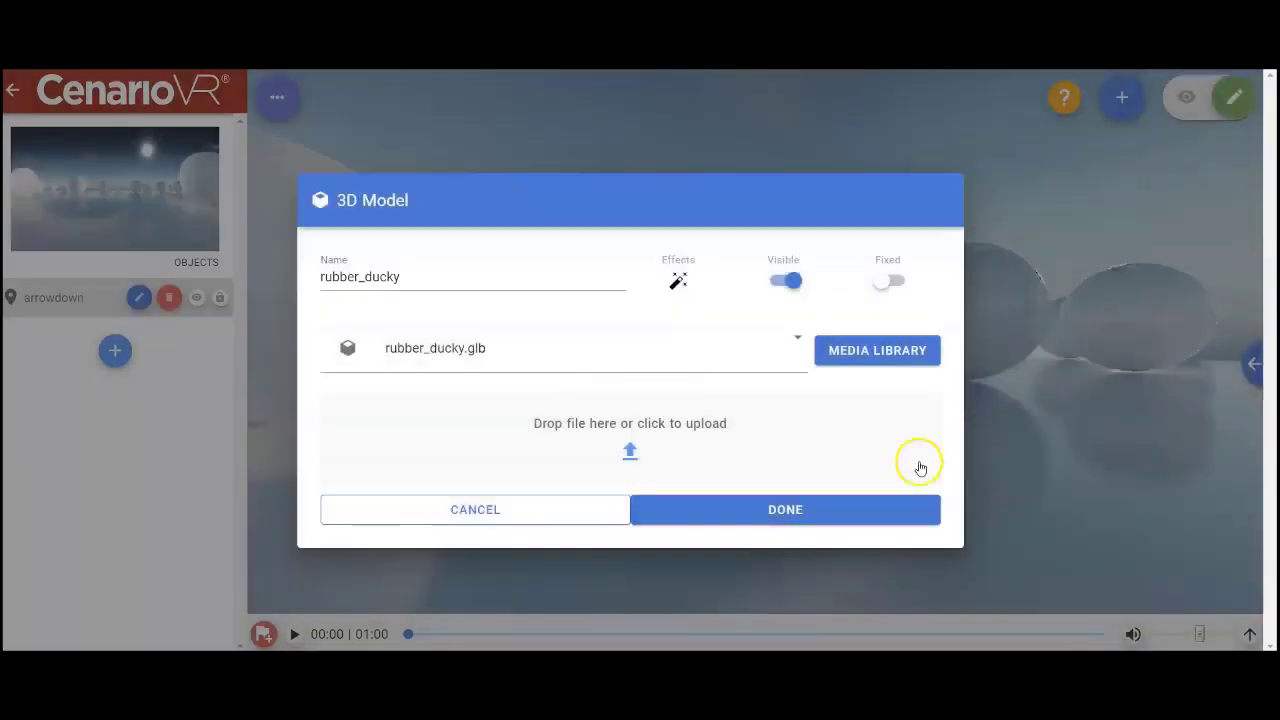
pyautogui.click(727, 506)
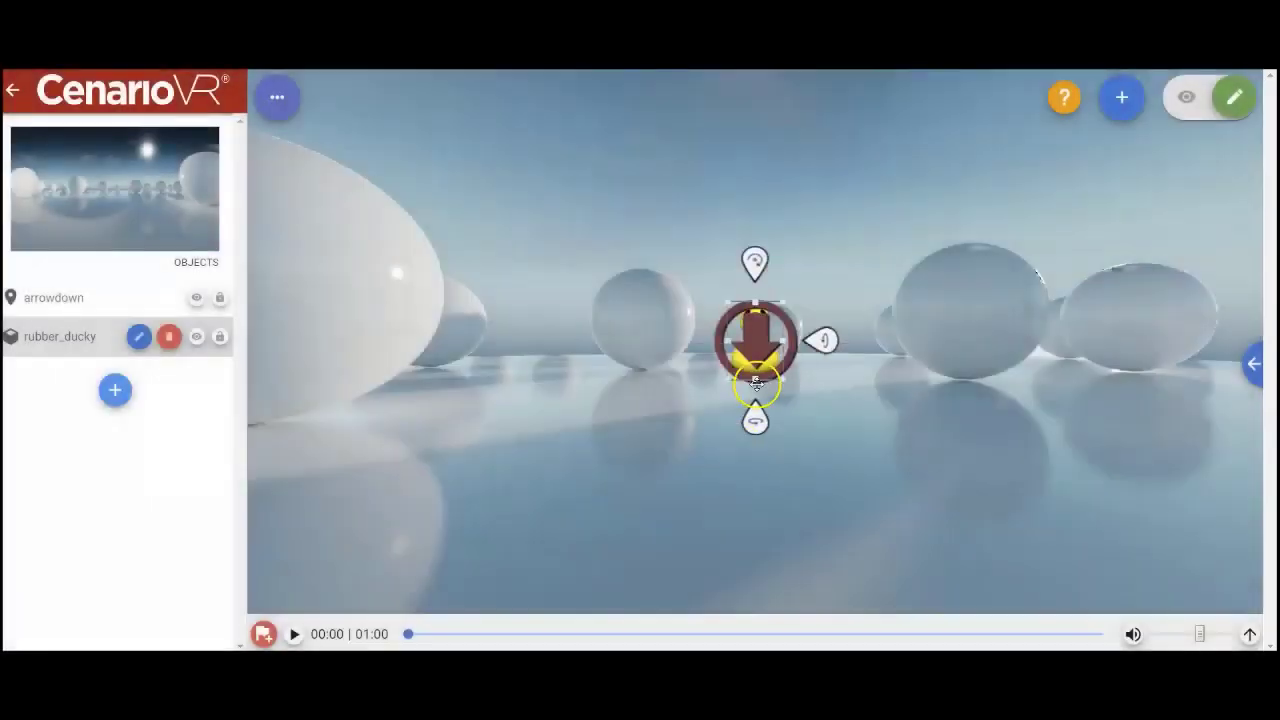
# Move the rubber duck to the left of the arrow hotspot and turn it sideways to face the arrow
pyautogui.moveTo(740, 370); pyautogui.dragTo(534, 363)
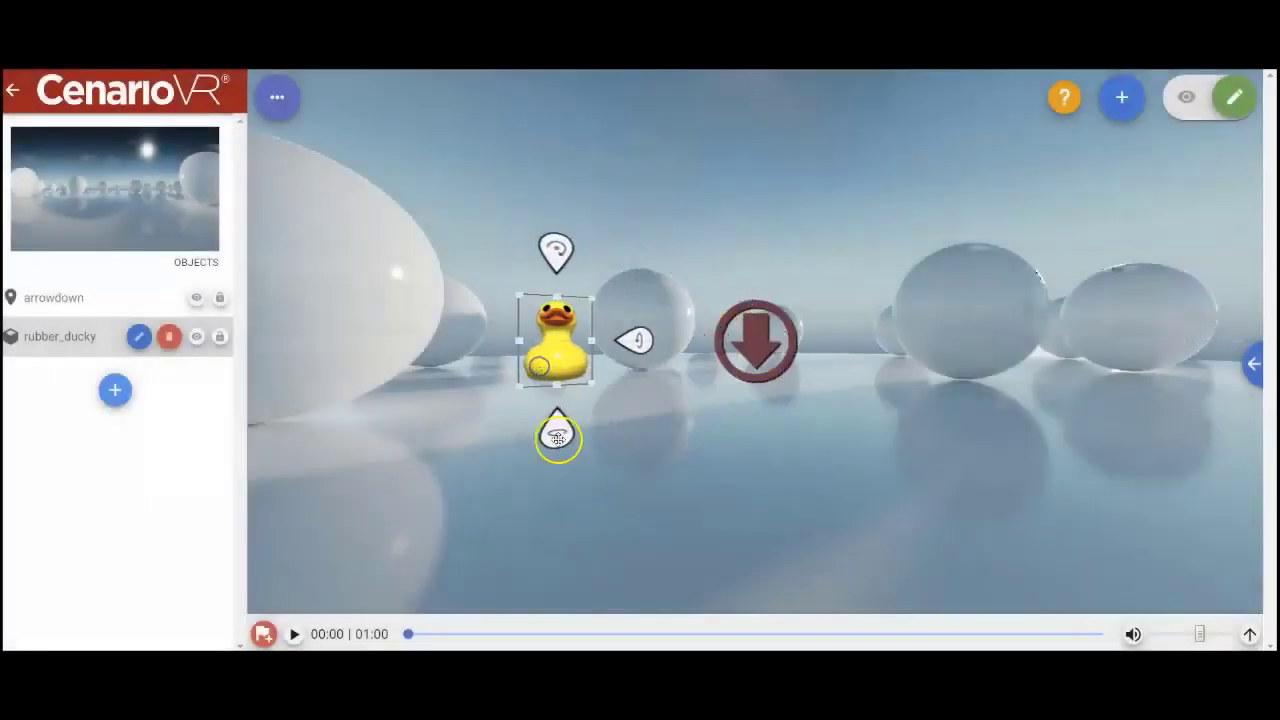
pyautogui.moveTo(560, 432); pyautogui.dragTo(585, 442)
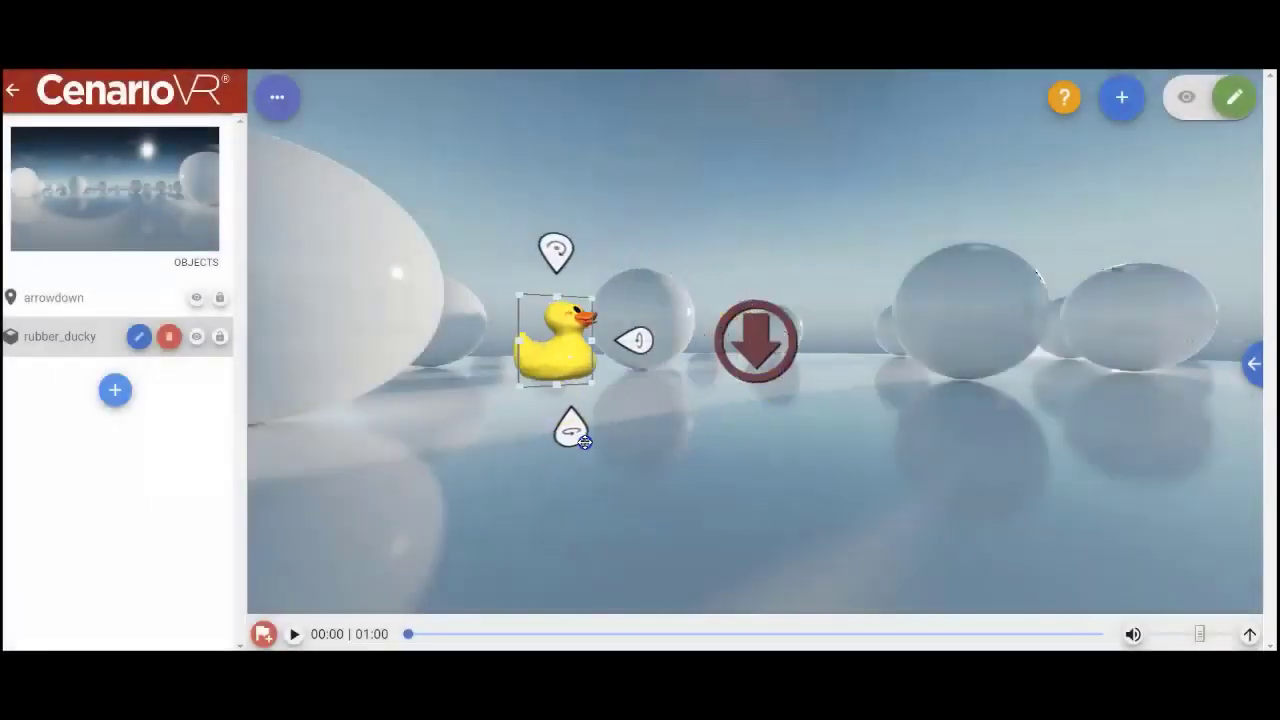
pyautogui.click(677, 434)
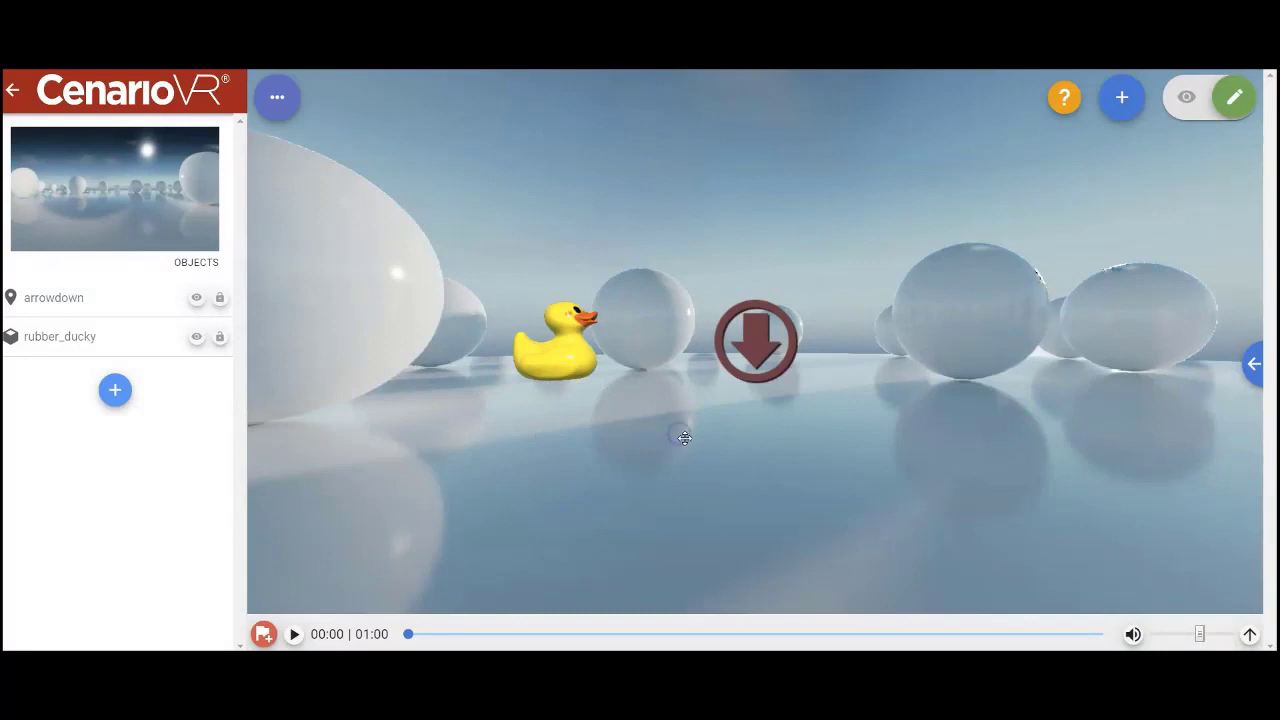
# Change the first custom color for the library's actions to RGB 105, 71, 75, then close the library
pyautogui.click(1251, 363)
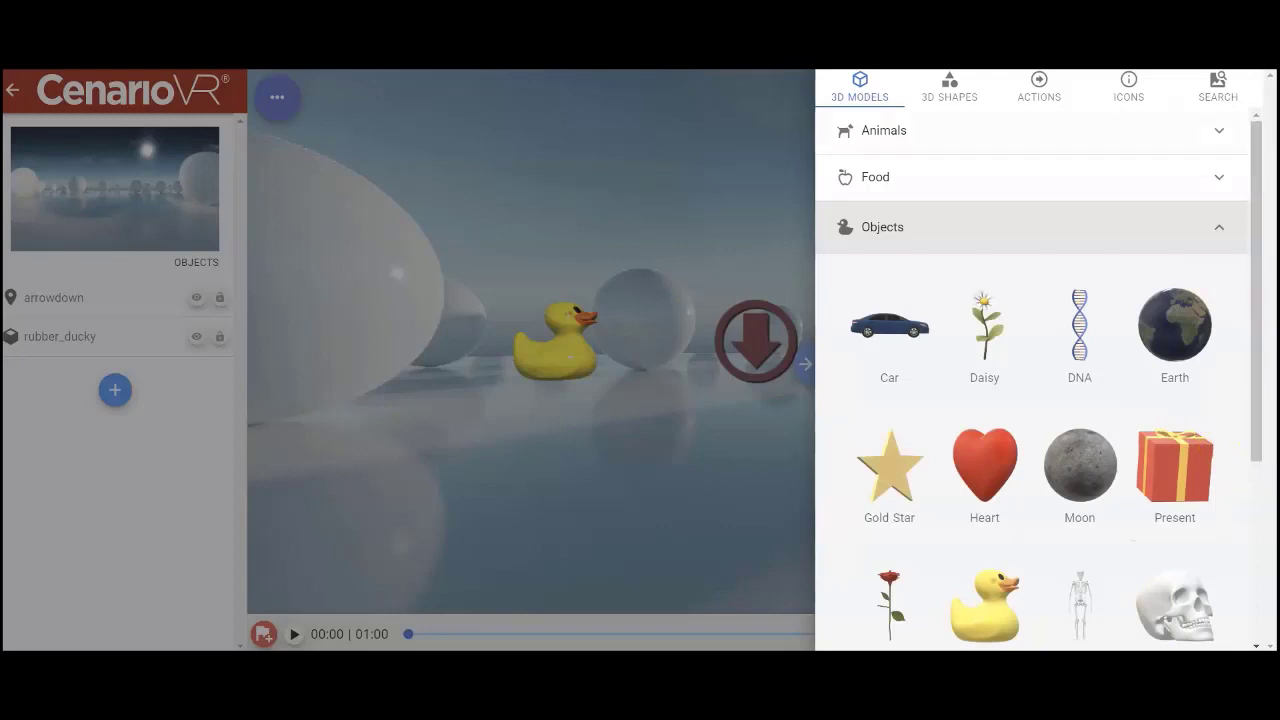
pyautogui.click(1030, 88)
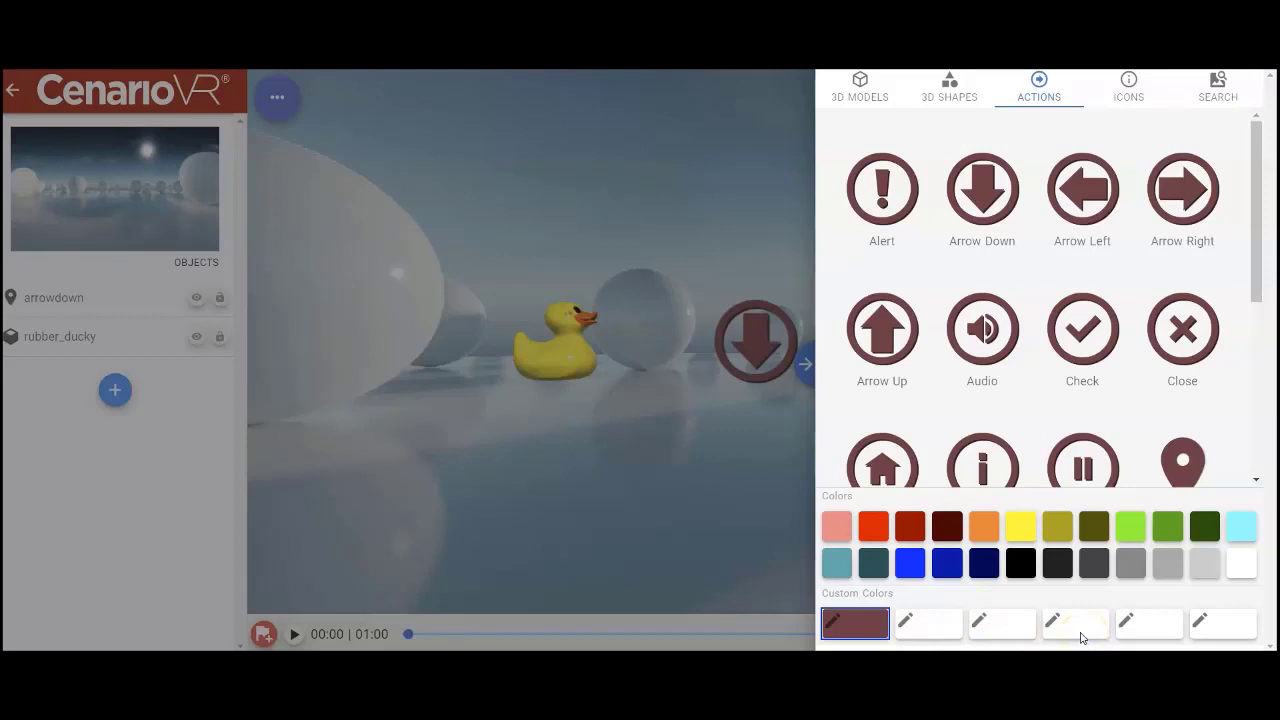
pyautogui.click(836, 624)
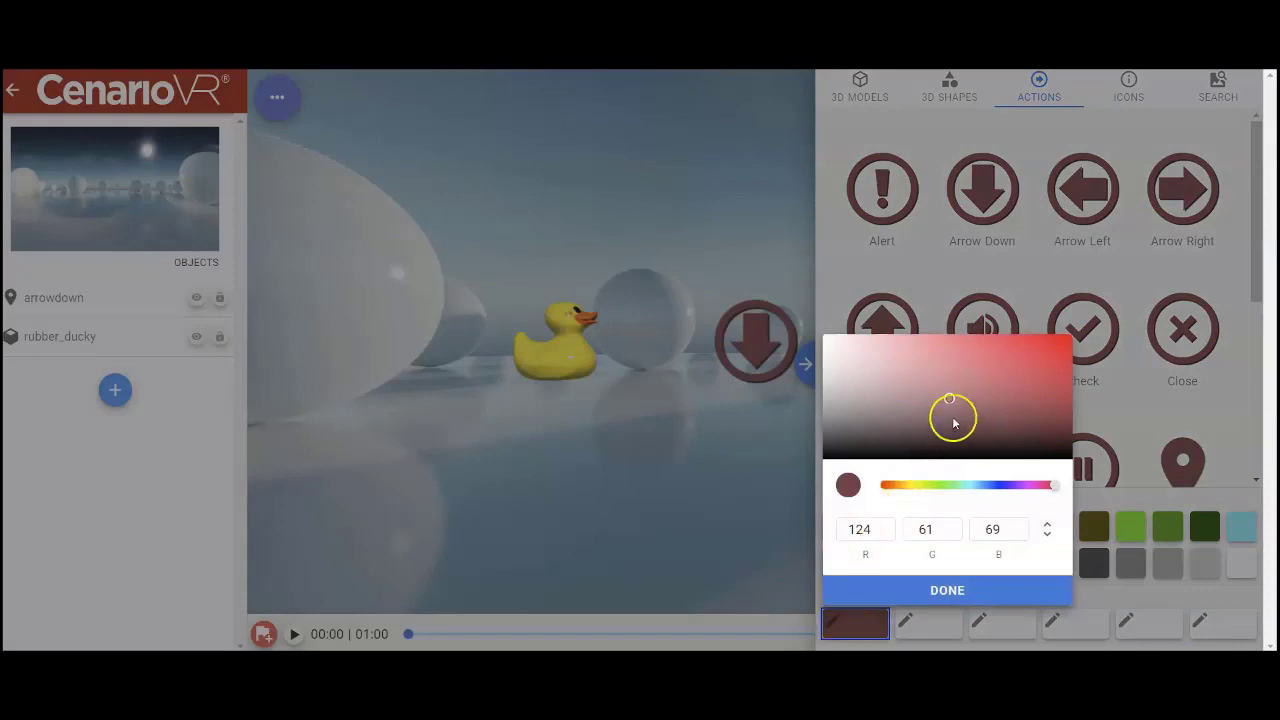
pyautogui.moveTo(943, 400); pyautogui.dragTo(904, 407)
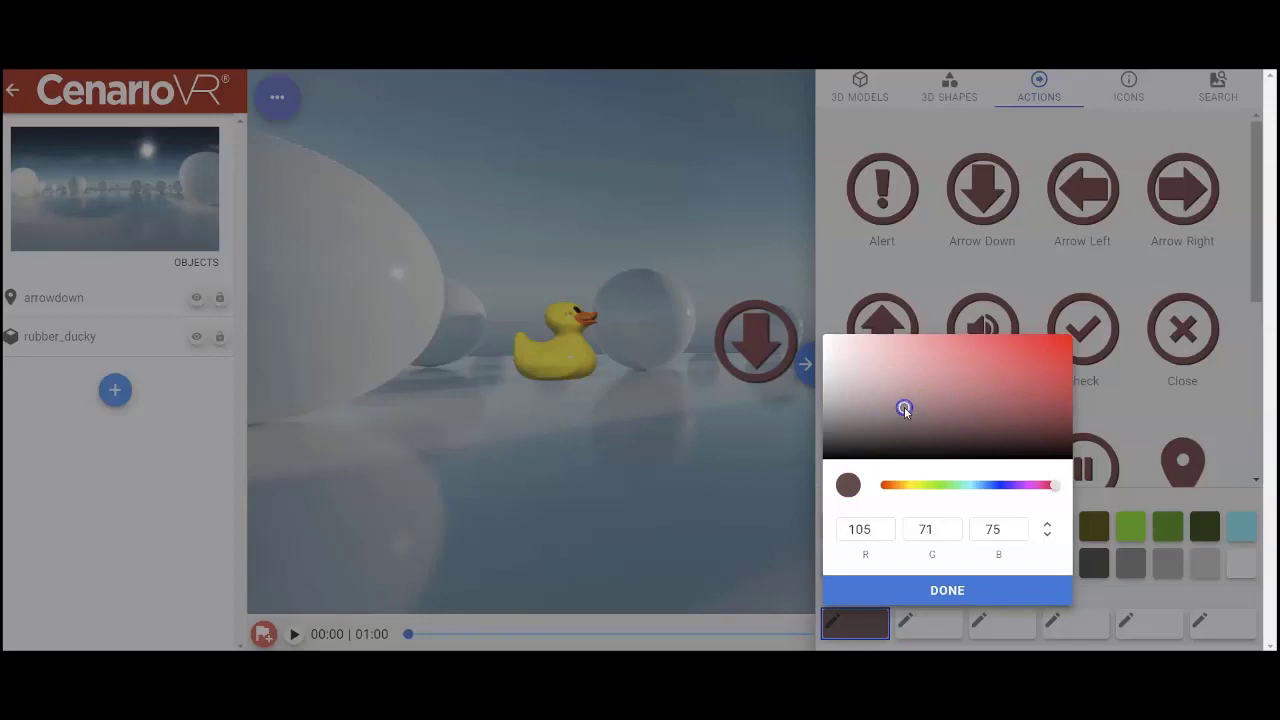
pyautogui.click(1045, 529)
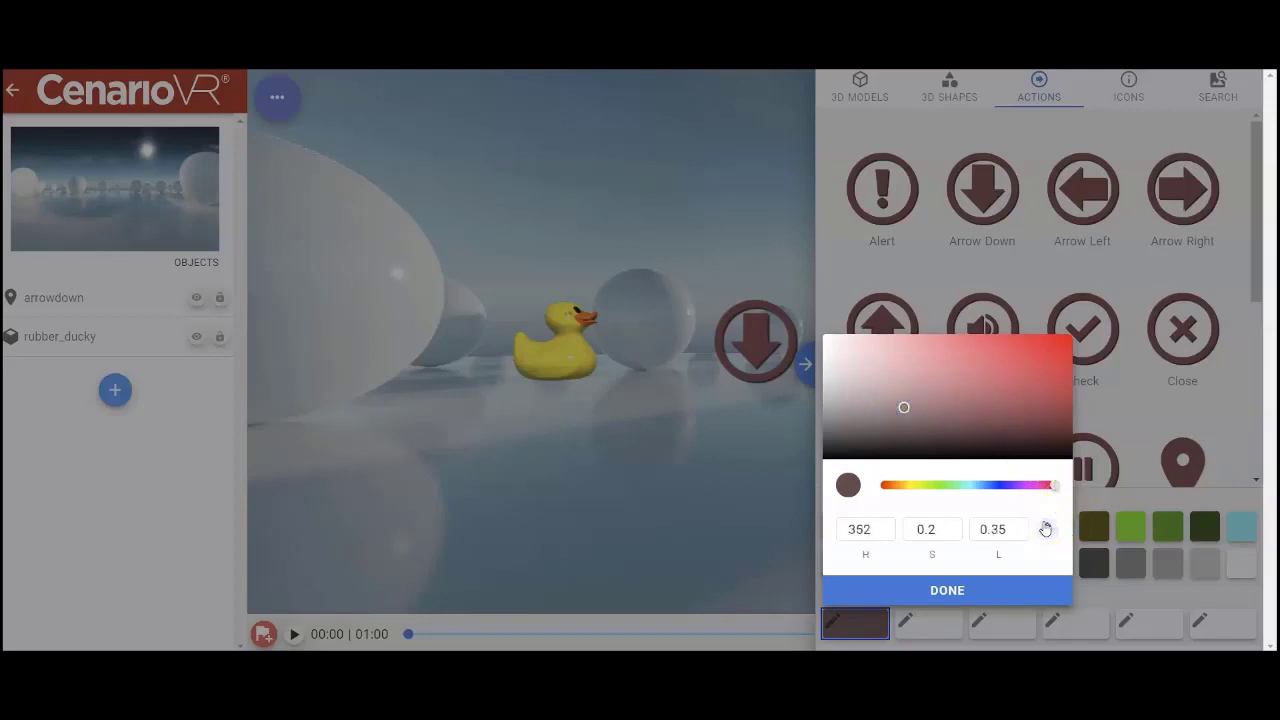
pyautogui.click(1045, 529)
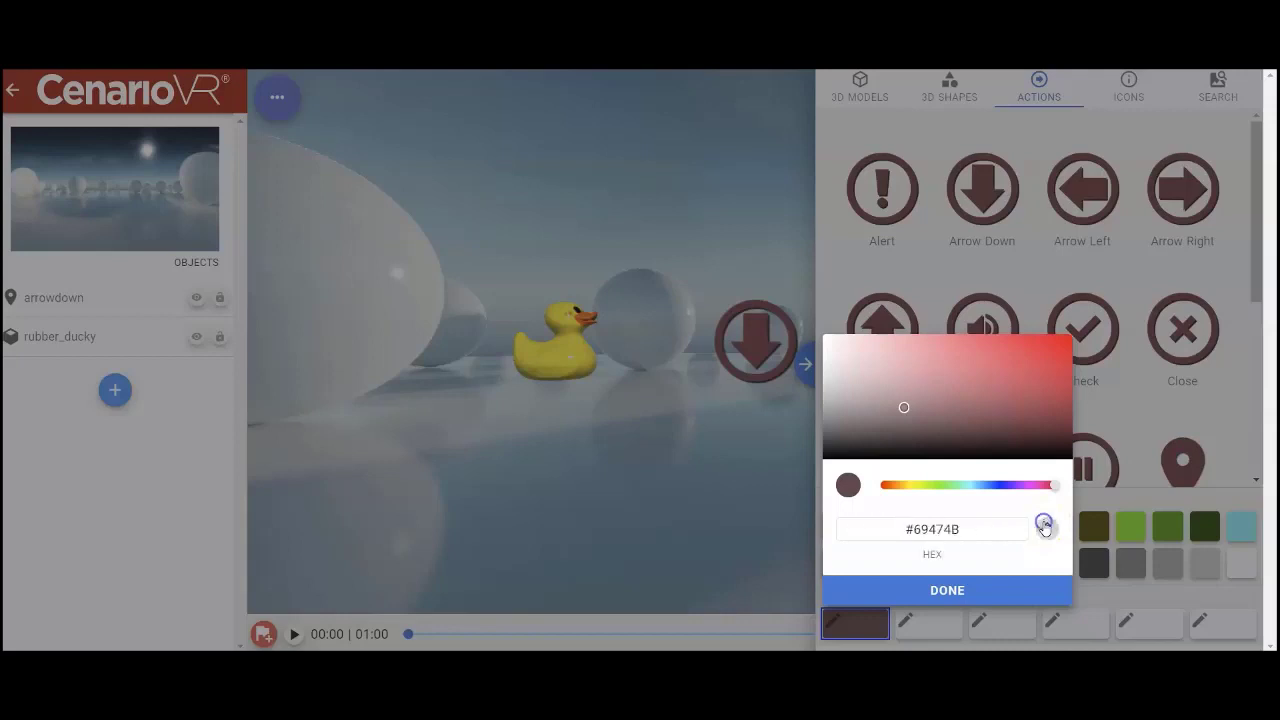
pyautogui.click(1045, 529)
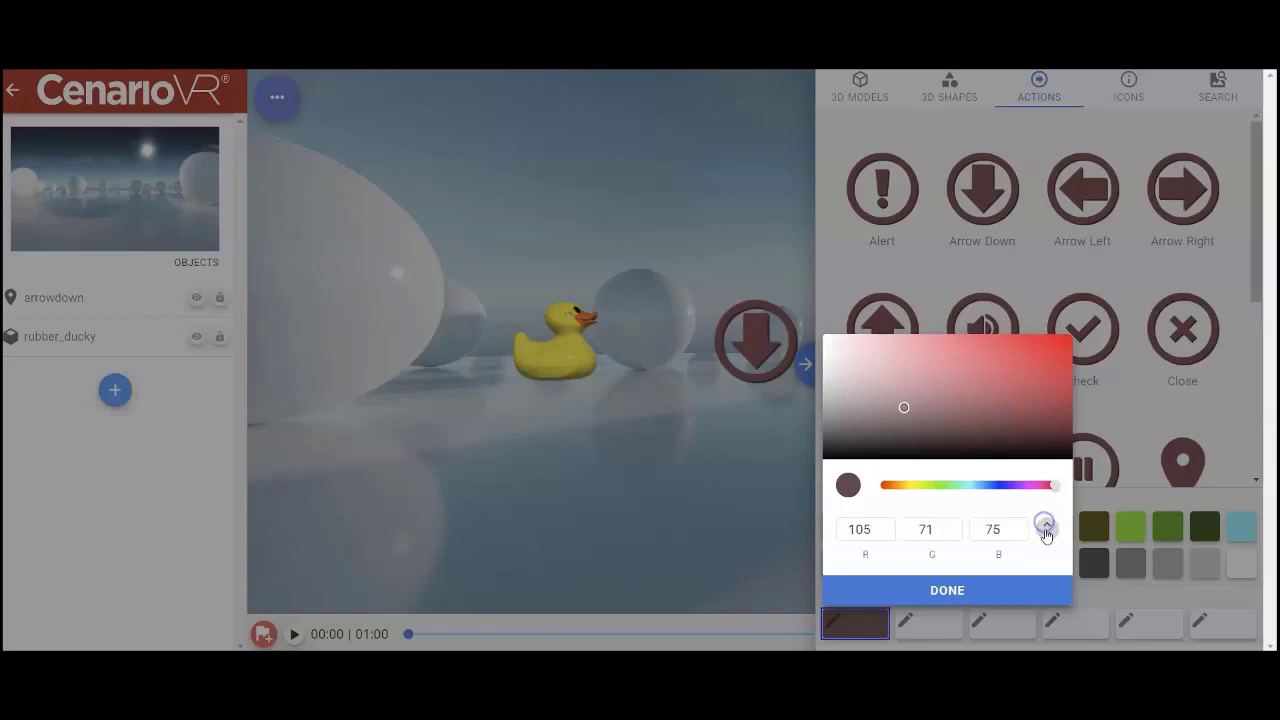
pyautogui.click(986, 591)
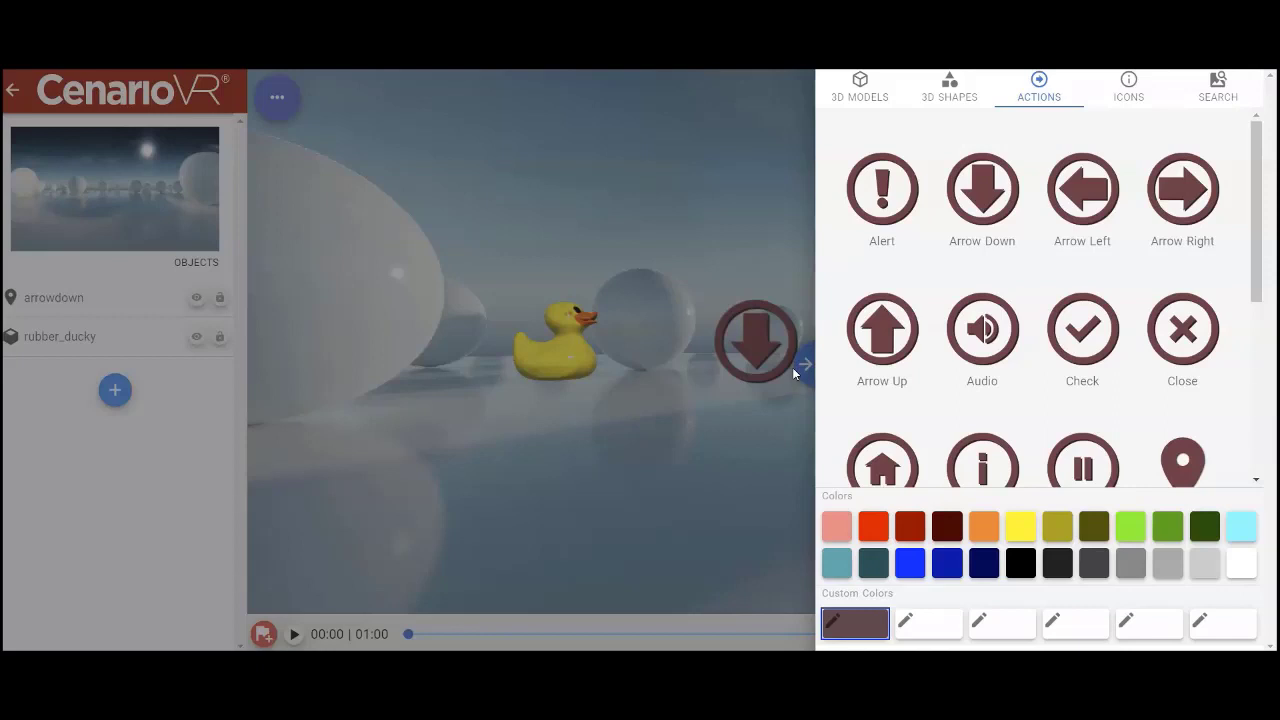
pyautogui.click(610, 197)
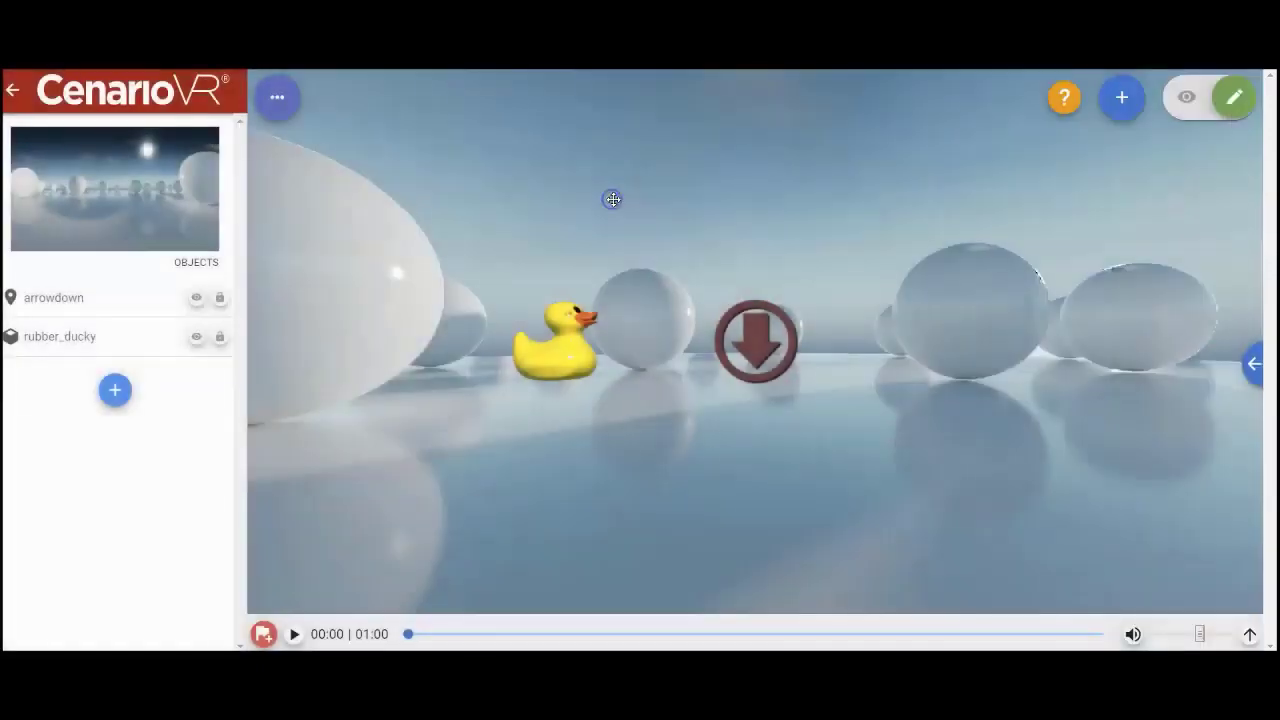
# Search the media library for "dog" from the arrowdown hotspot's properties, then close the library
pyautogui.doubleClick(767, 352)
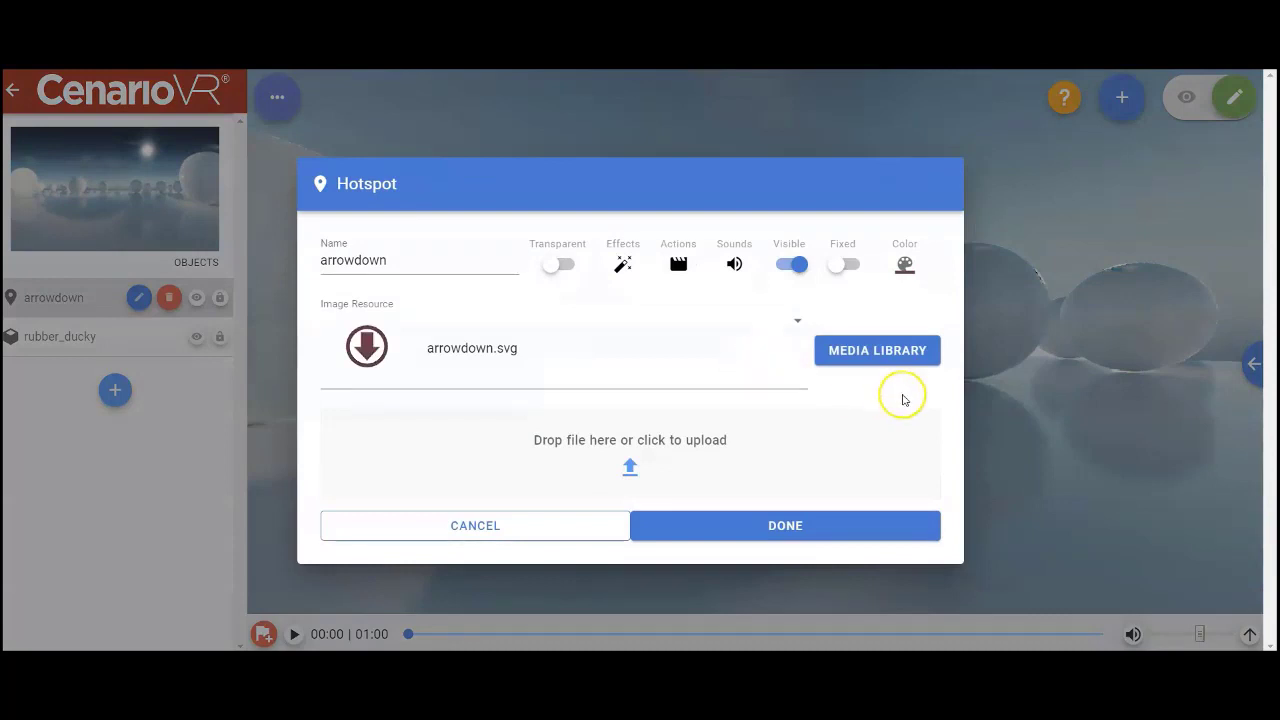
pyautogui.click(886, 350)
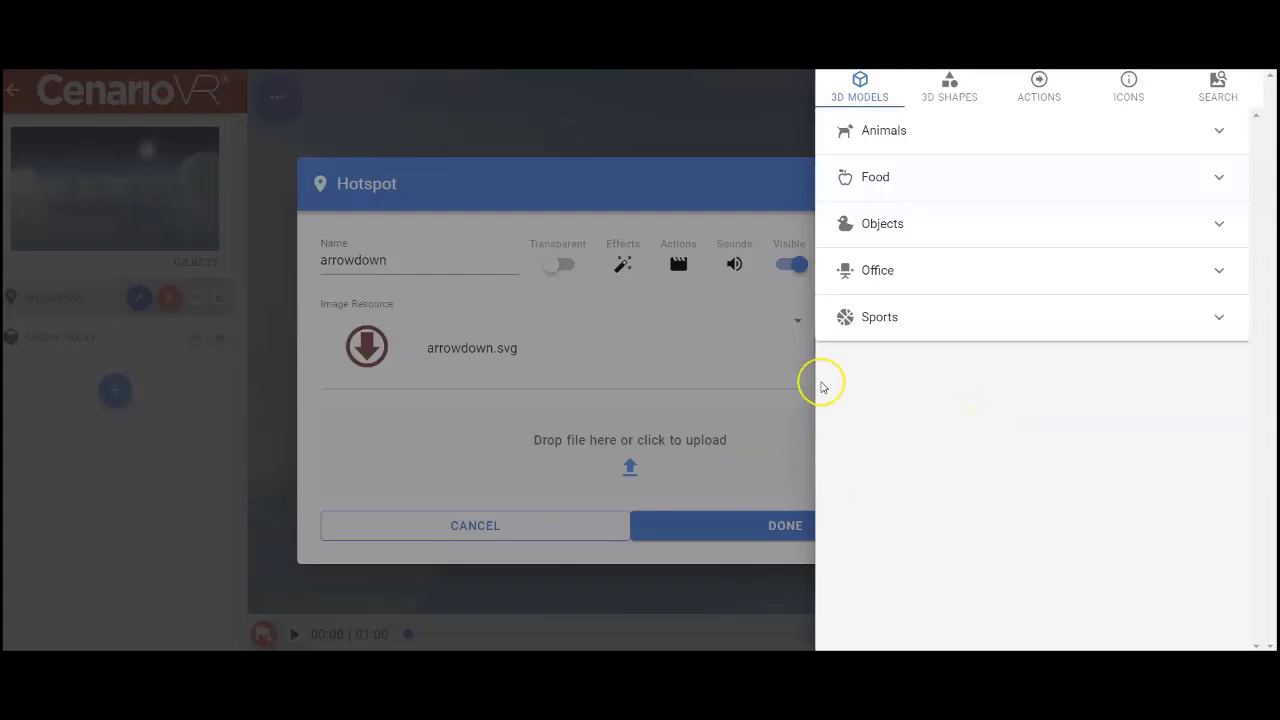
pyautogui.click(1220, 90)
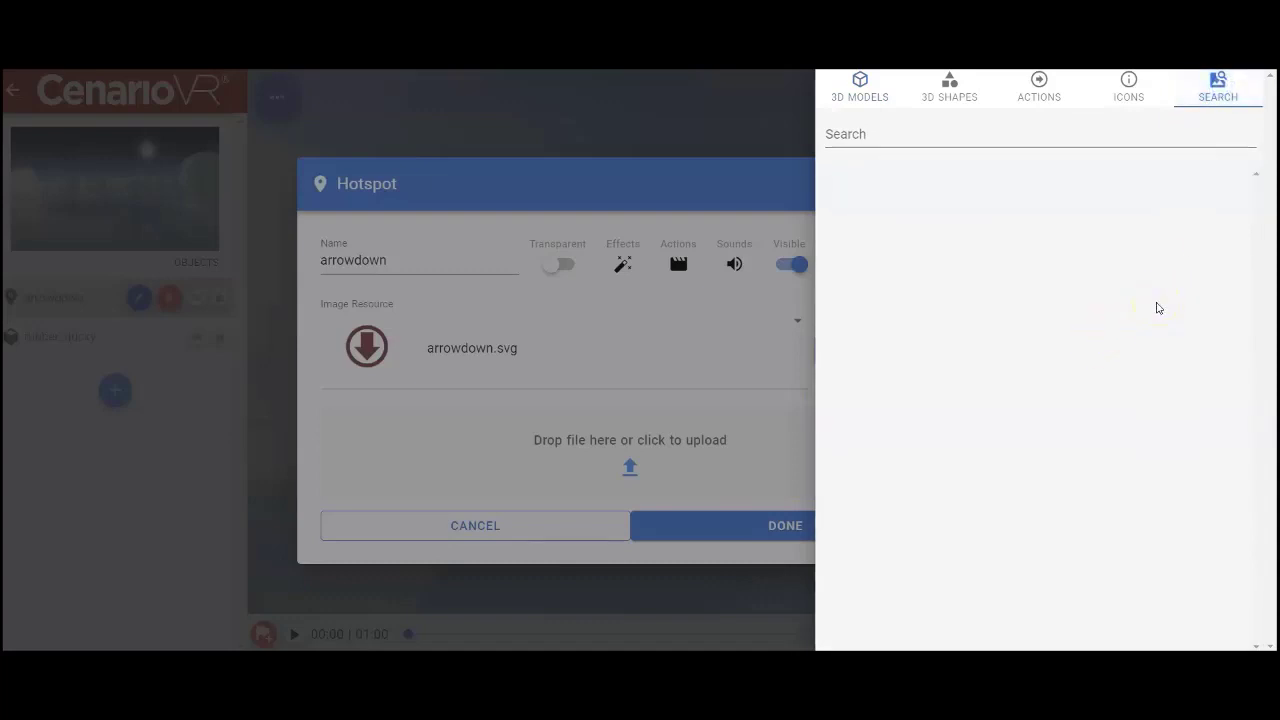
pyautogui.click(936, 132)
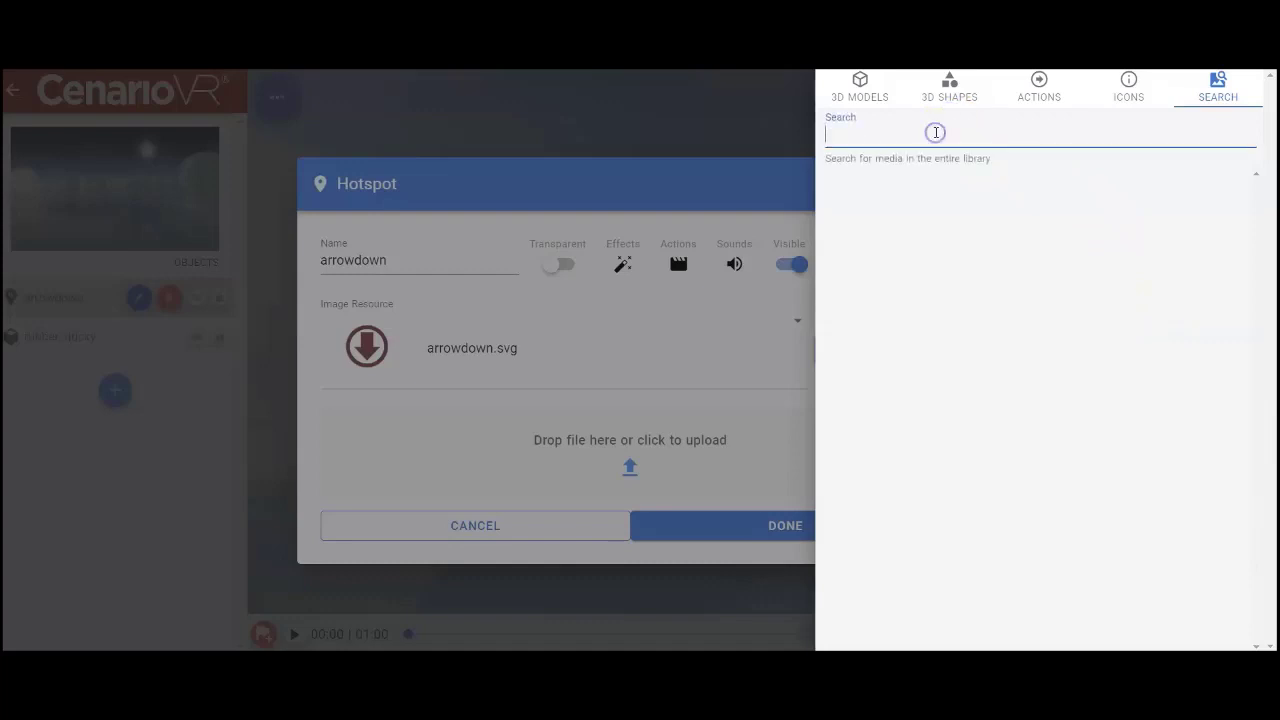
pyautogui.write('dog')
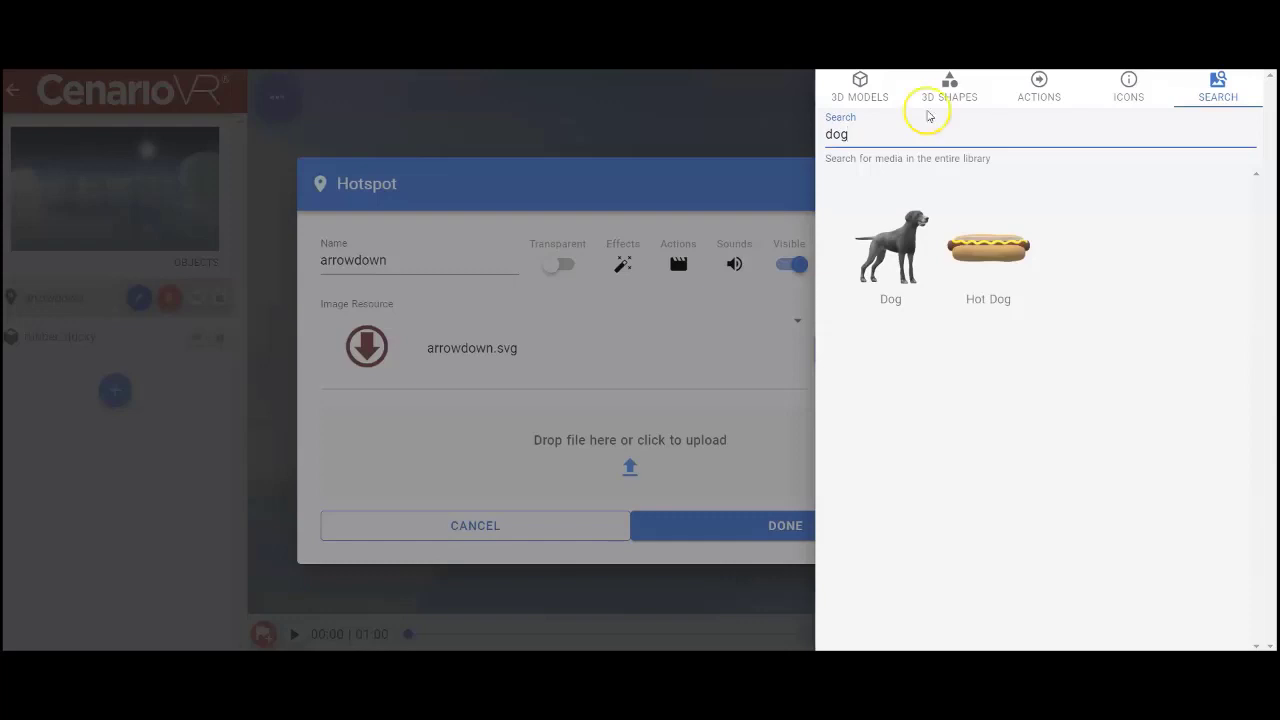
pyautogui.moveTo(866, 128); pyautogui.dragTo(814, 137)
pyautogui.click(814, 137)
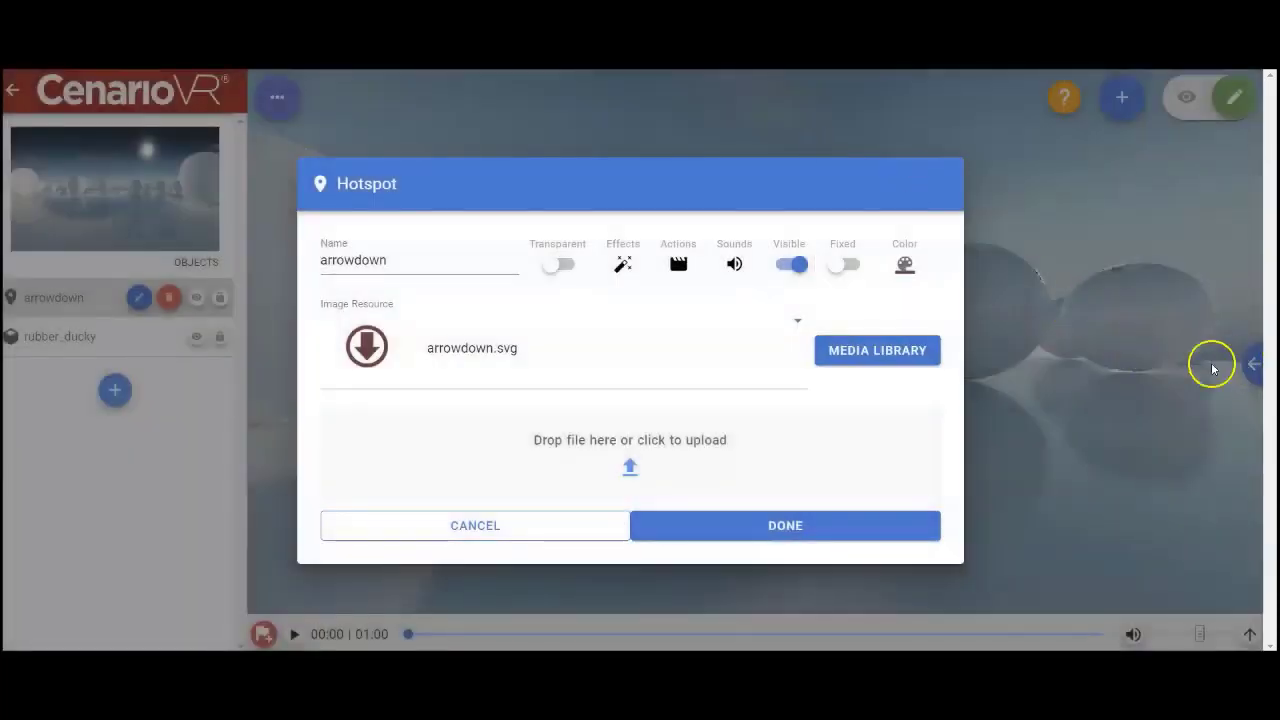
# Search the entire media library for "stop" from the arrowdown hotspot's properties
pyautogui.click(882, 357)
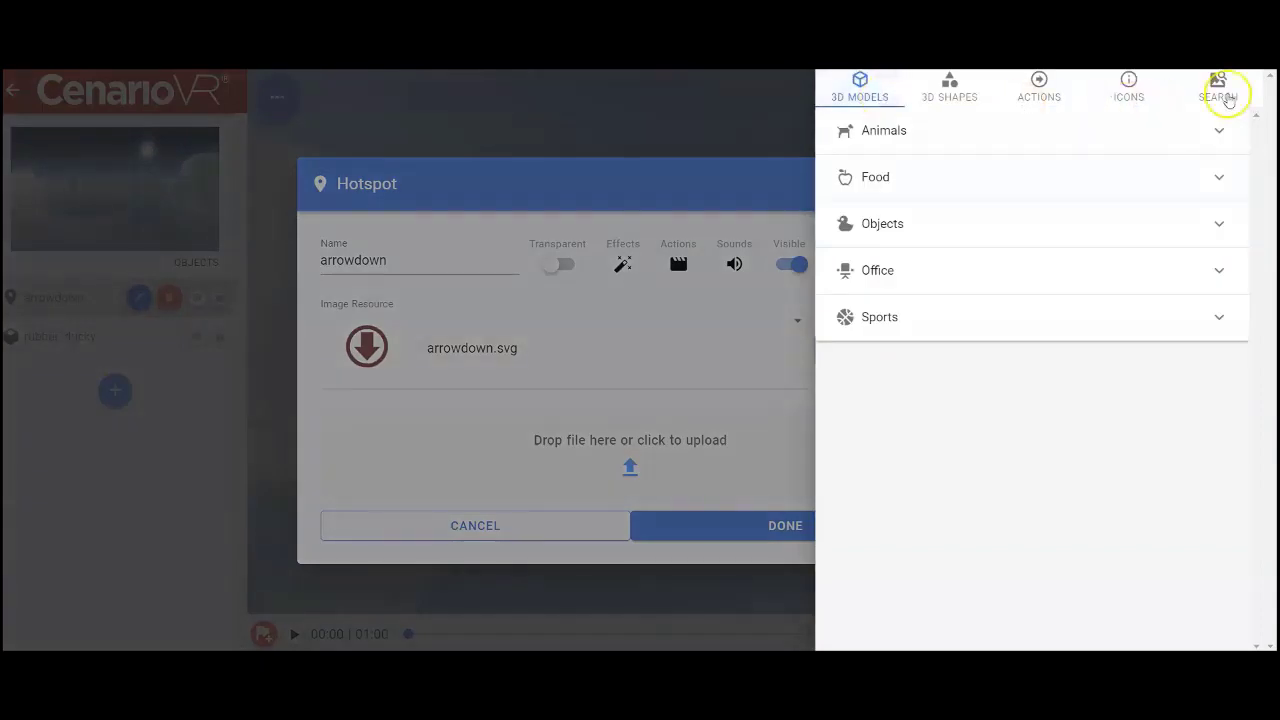
pyautogui.click(1220, 88)
pyautogui.click(911, 134)
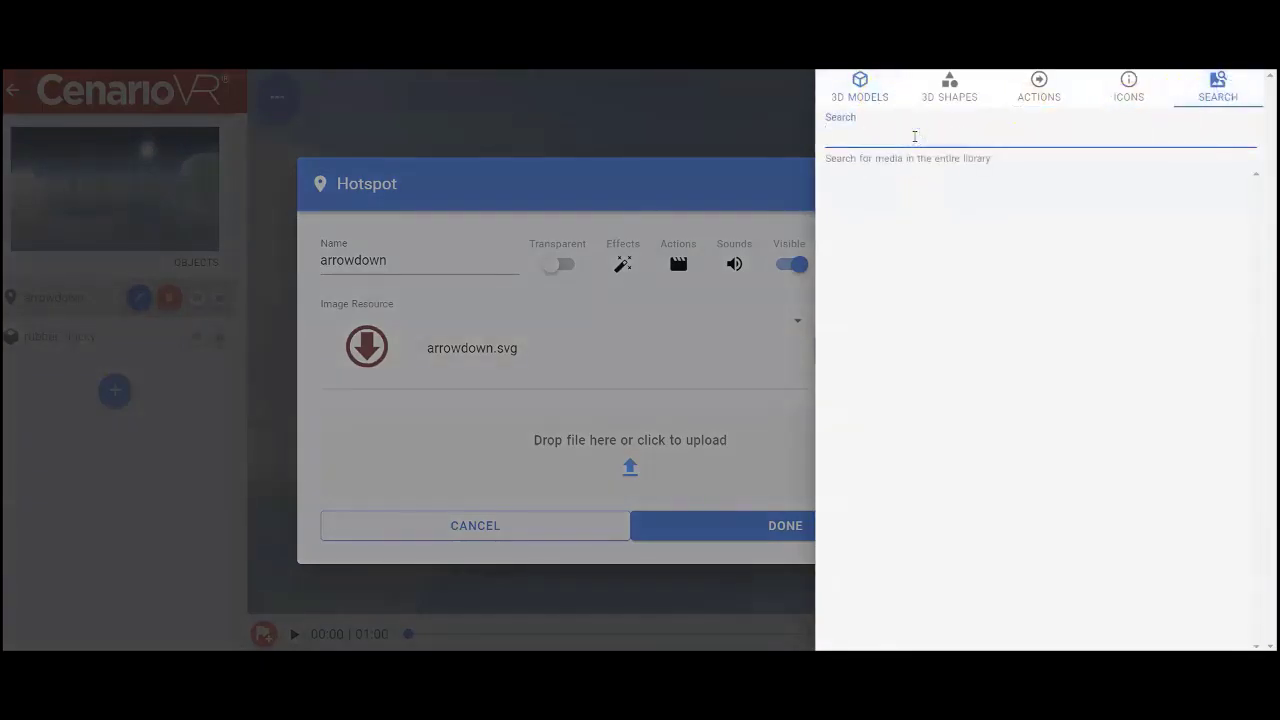
pyautogui.write('stop')
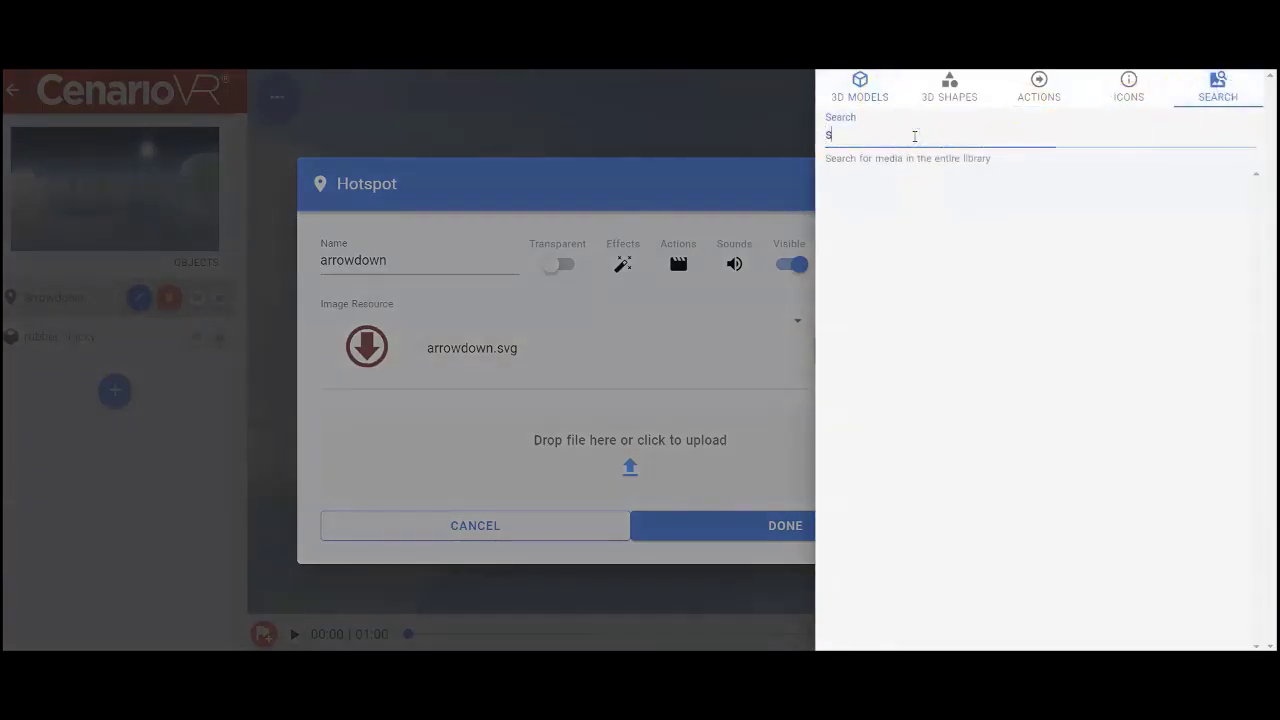